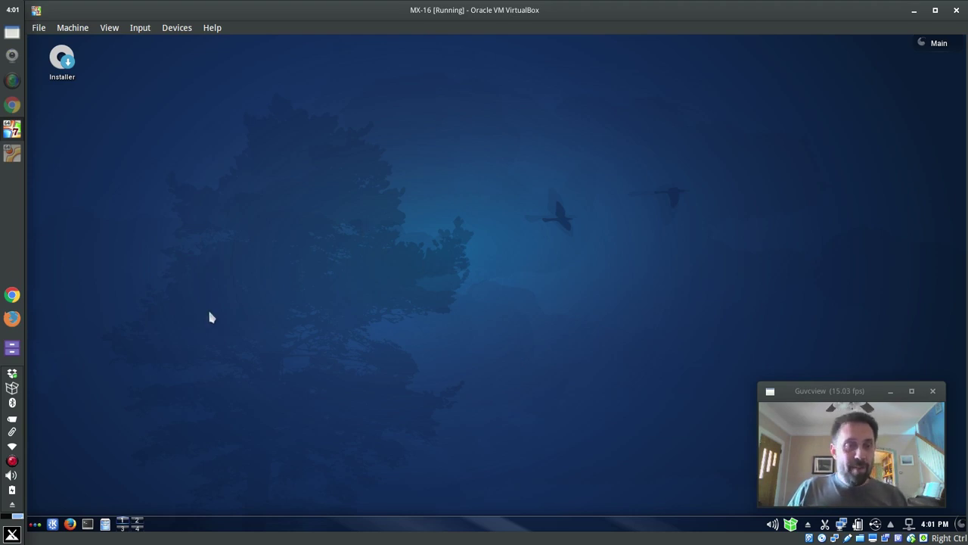
# Open Dolphin on the home folder, move its window, and split it into two side-by-side panes.
pyautogui.click(106, 527)
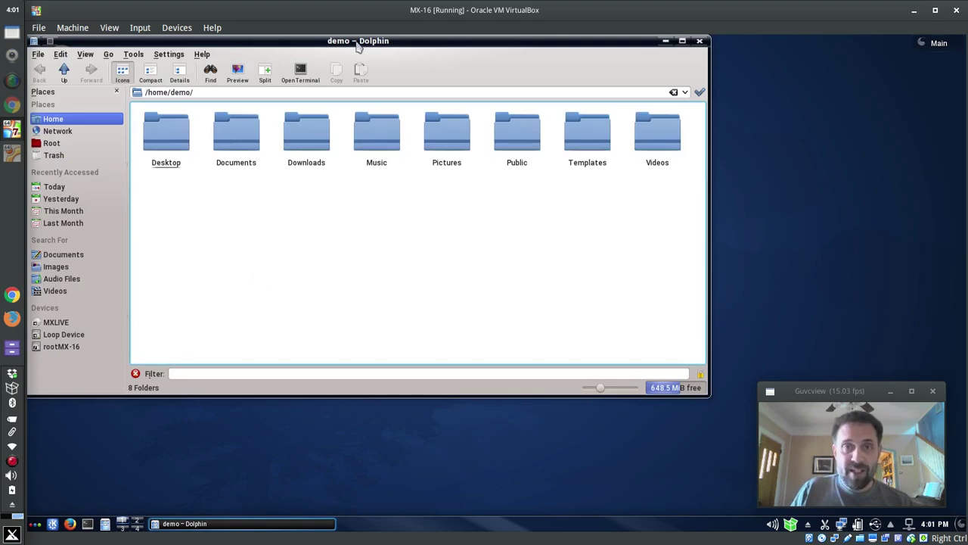
pyautogui.moveTo(359, 41); pyautogui.dragTo(450, 74)
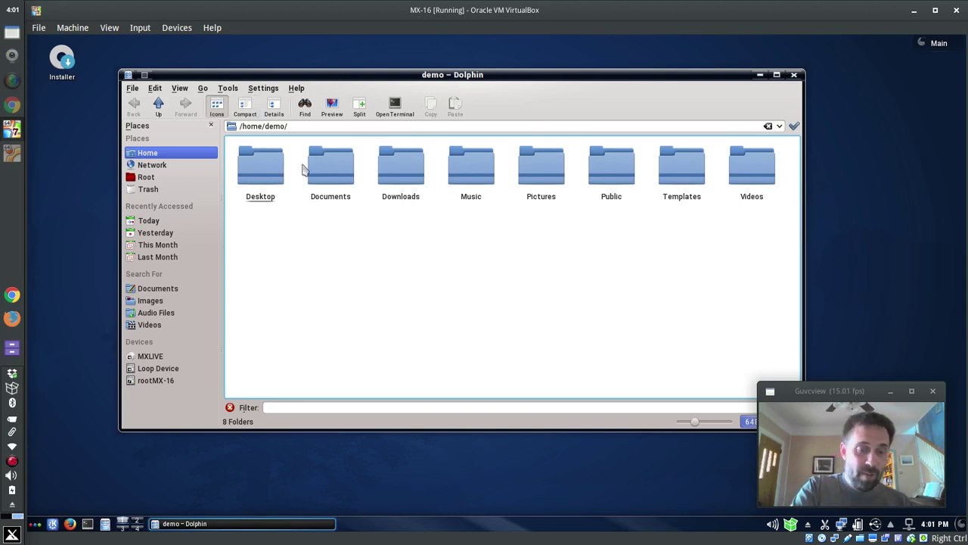
pyautogui.press('F3')
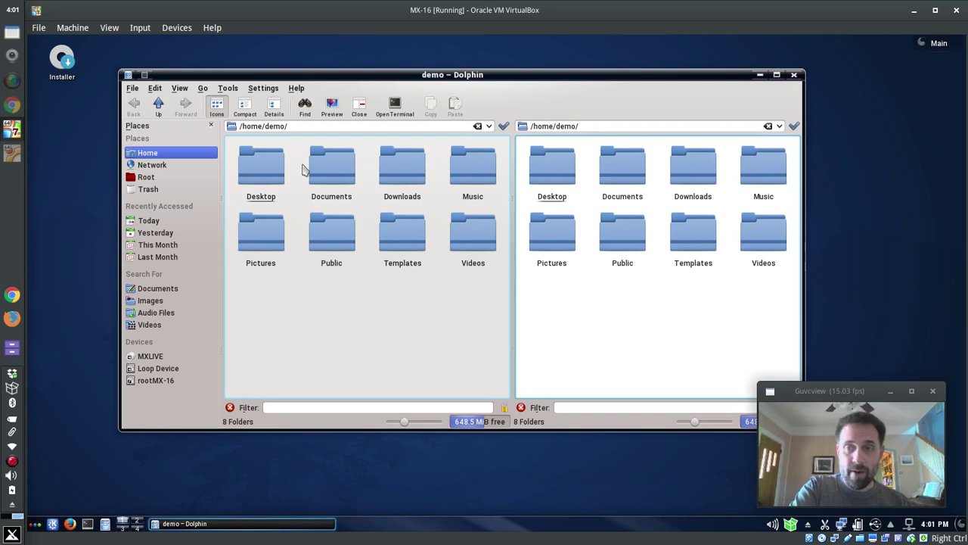
pyautogui.rightClick(419, 331)
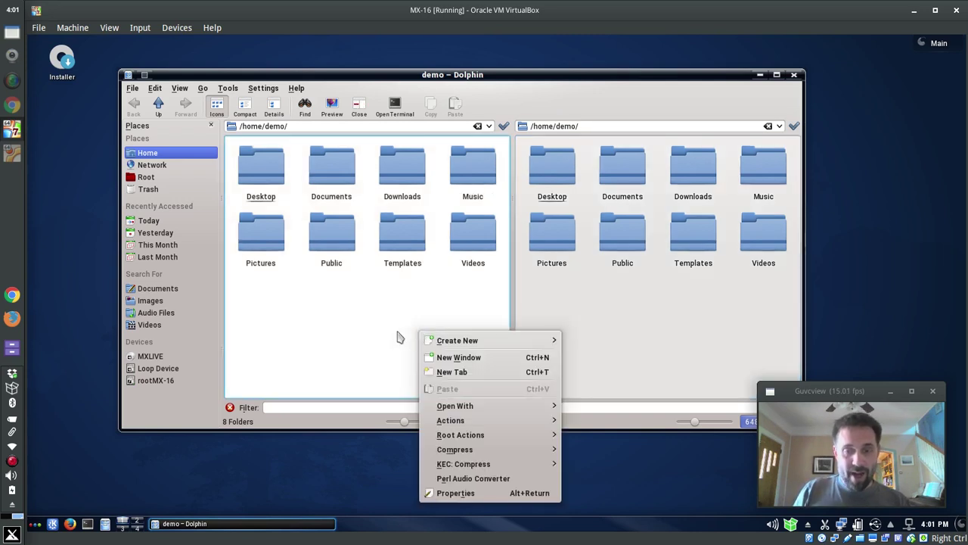
pyautogui.moveTo(448, 438)
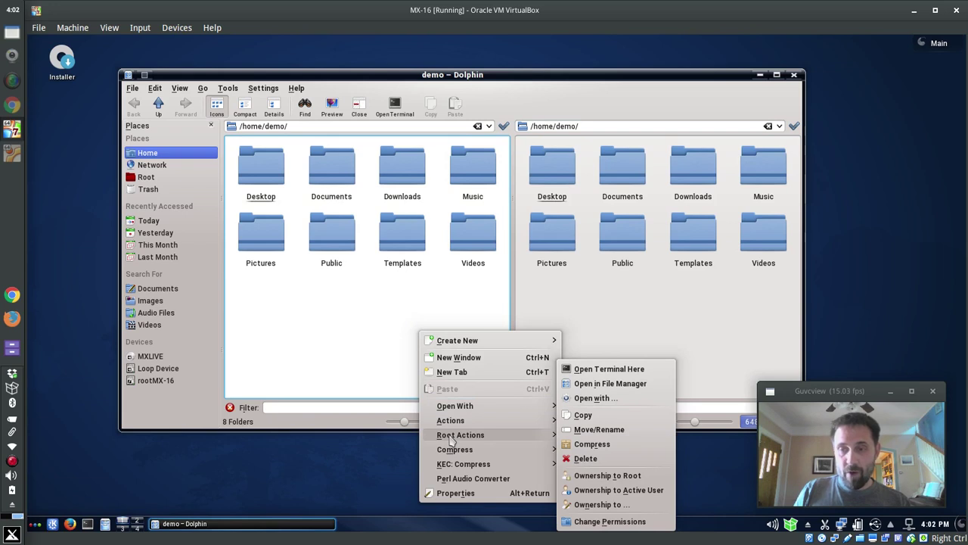
pyautogui.click(322, 313)
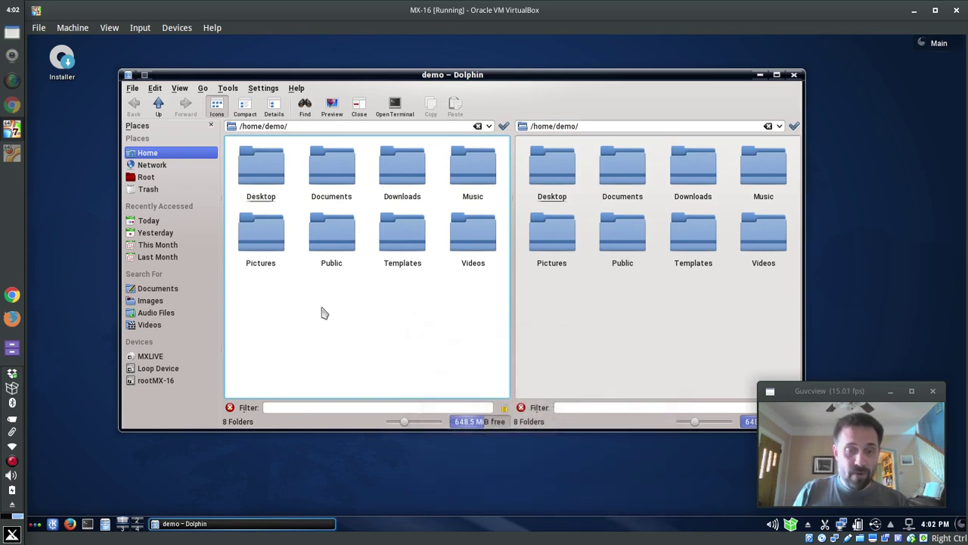
# Toggle Dolphin's embedded terminal on and off, then close the file manager window.
pyautogui.press('F4')
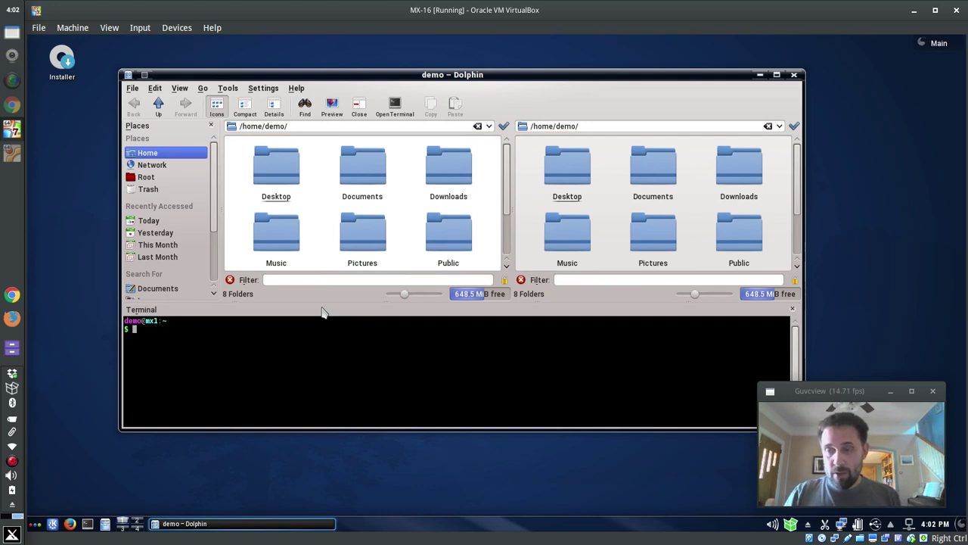
pyautogui.press('F4')
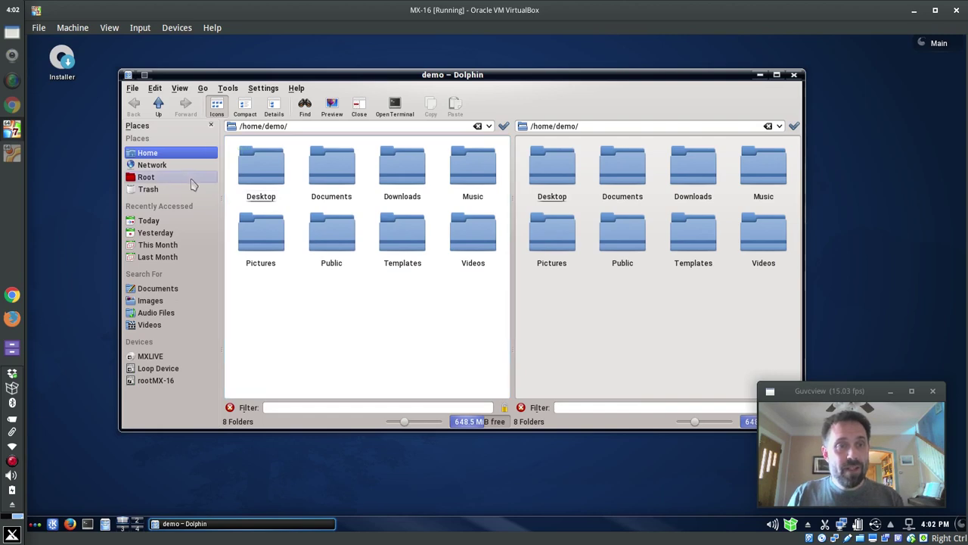
pyautogui.click(793, 76)
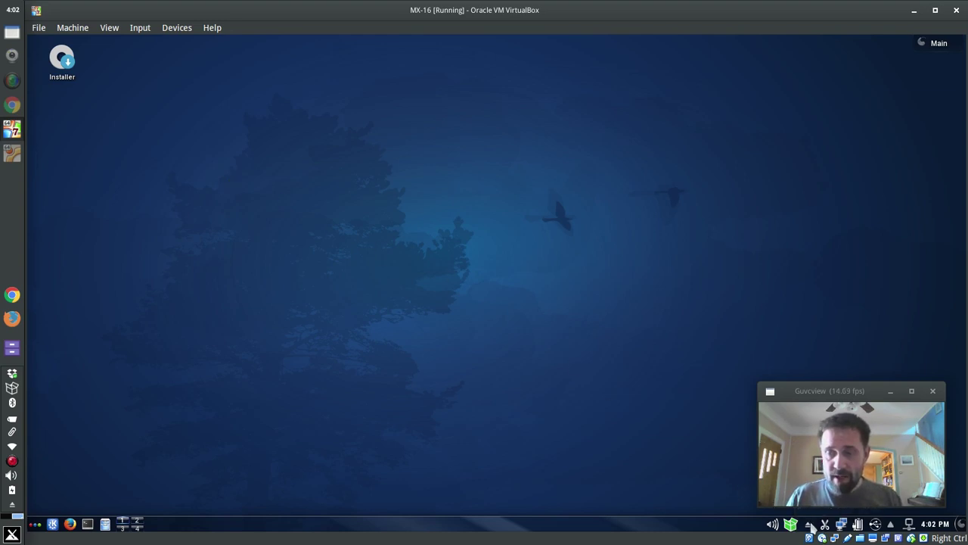
# Check the tray's removable-device and available-devices popups and the panel's cashew toolbox, closing each.
pyautogui.click(810, 526)
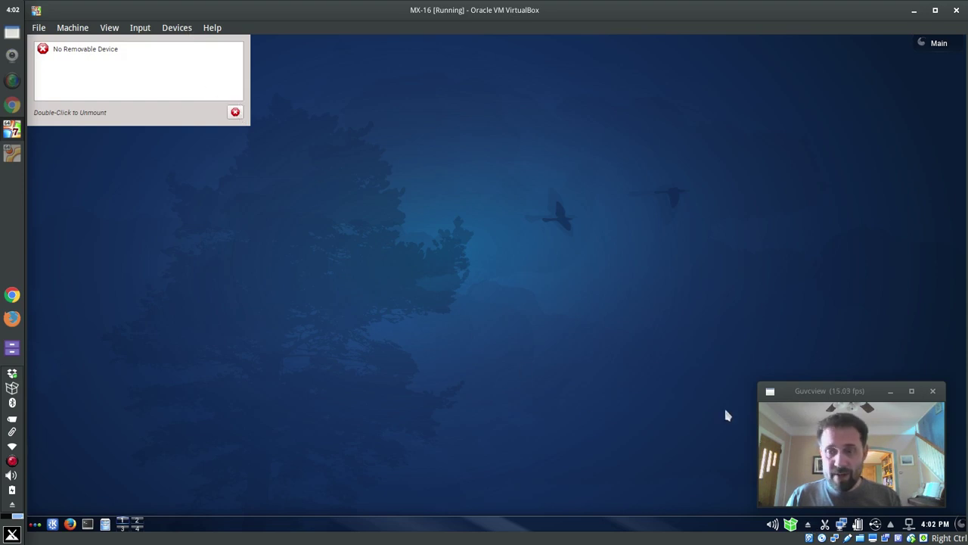
pyautogui.click(234, 112)
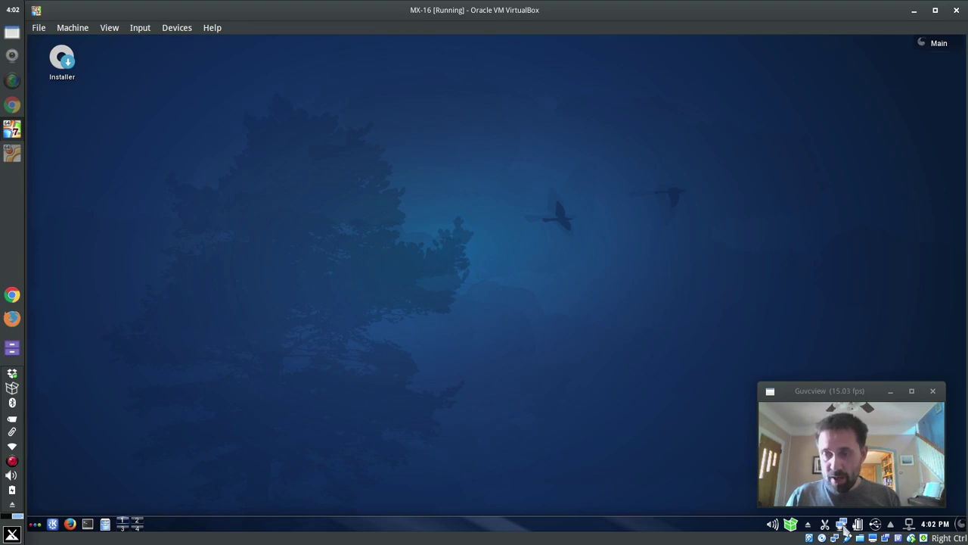
pyautogui.moveTo(915, 528)
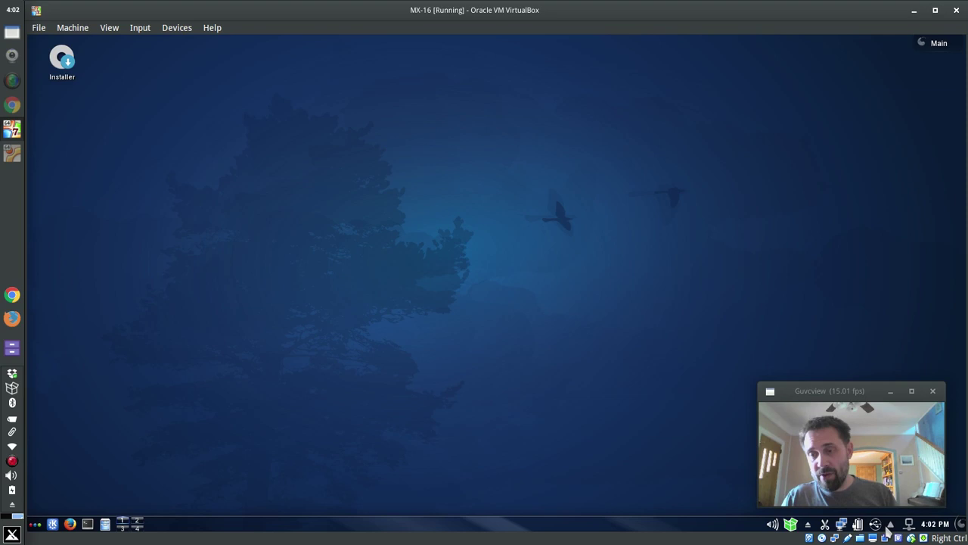
pyautogui.click(889, 529)
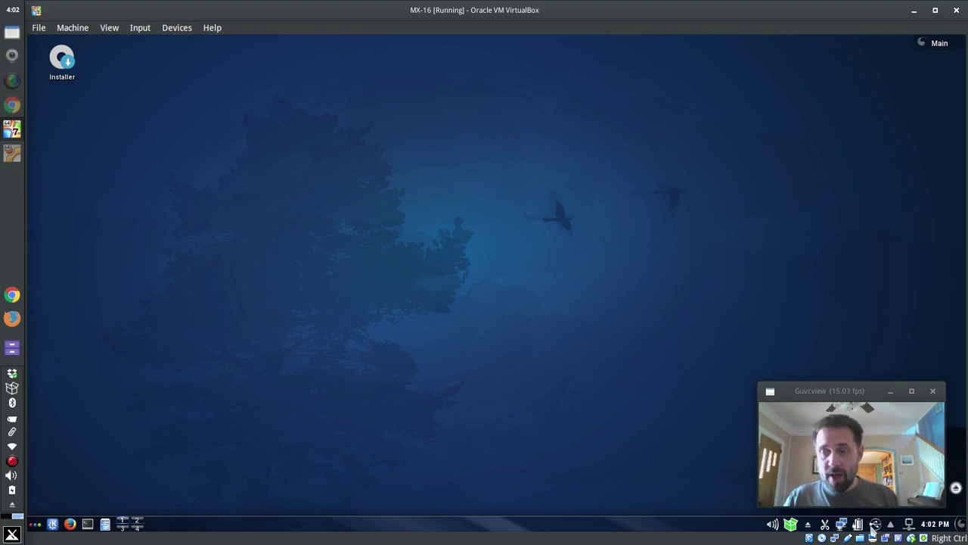
pyautogui.click(703, 227)
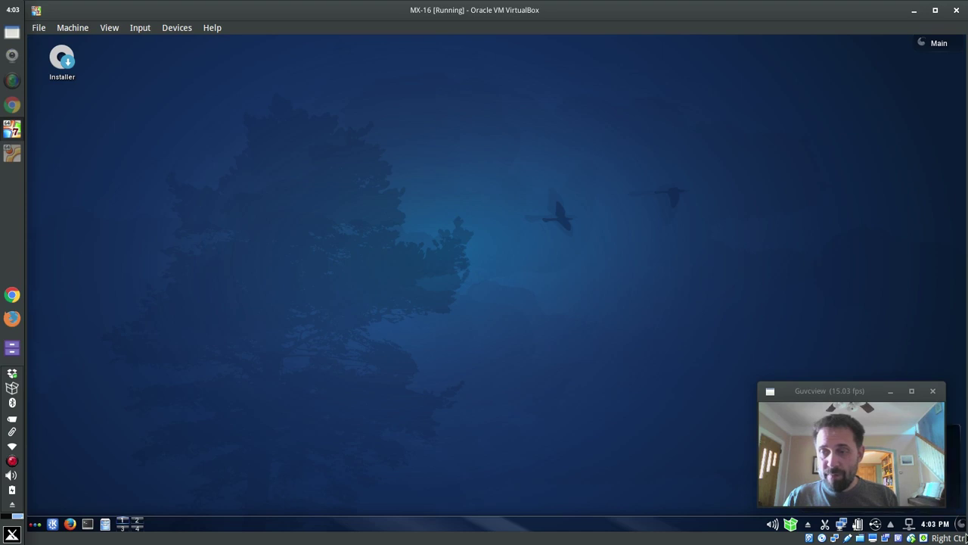
pyautogui.click(960, 523)
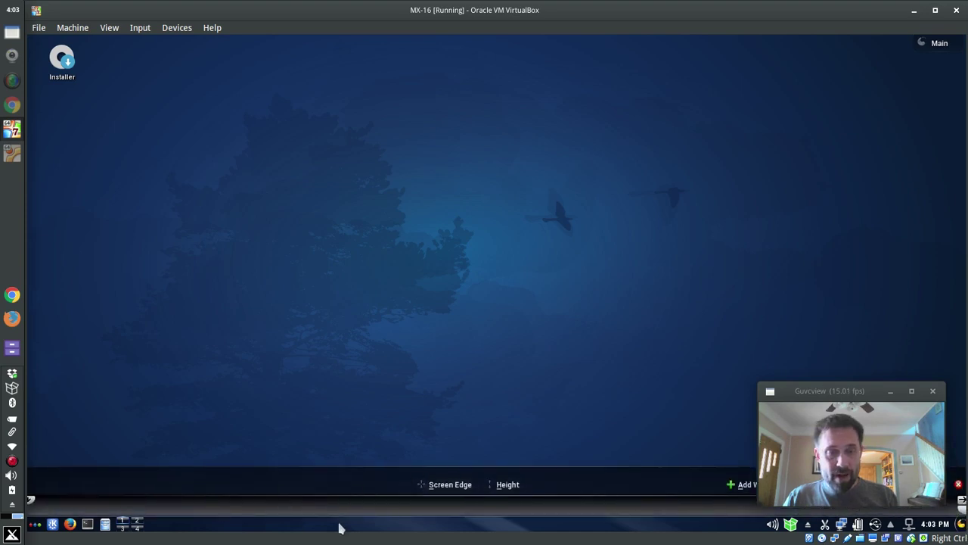
pyautogui.click(960, 524)
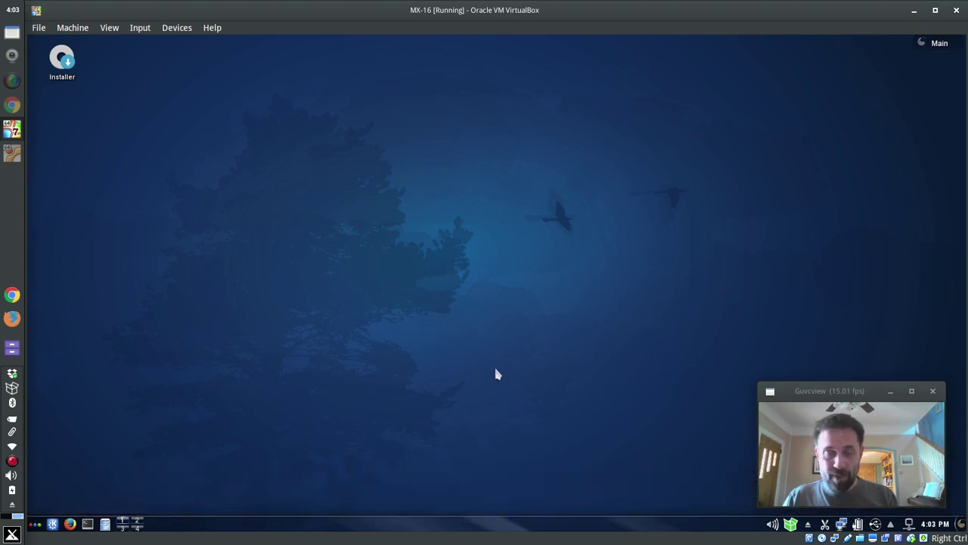
# Open Desktop Settings from the desktop menu and apply the Elarun wallpaper.
pyautogui.rightClick(208, 71)
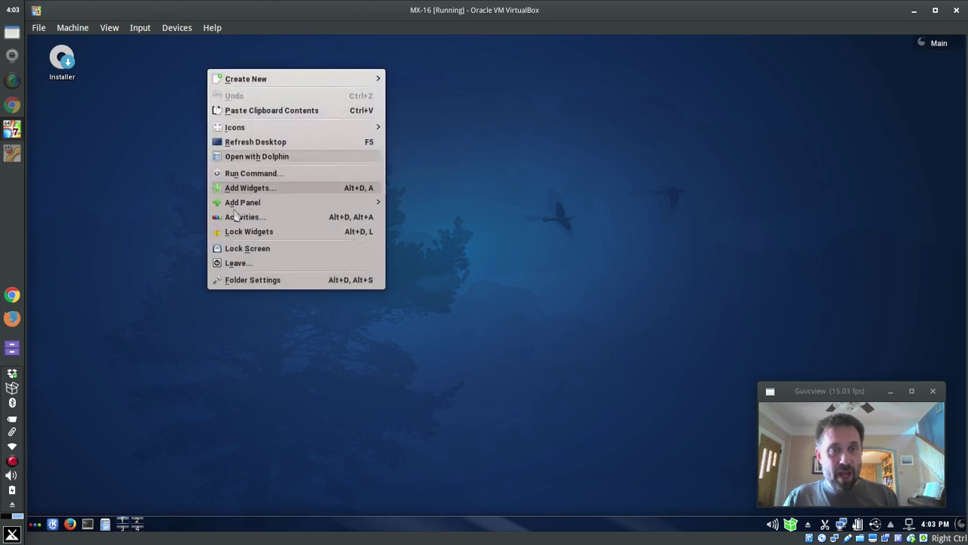
pyautogui.click(254, 279)
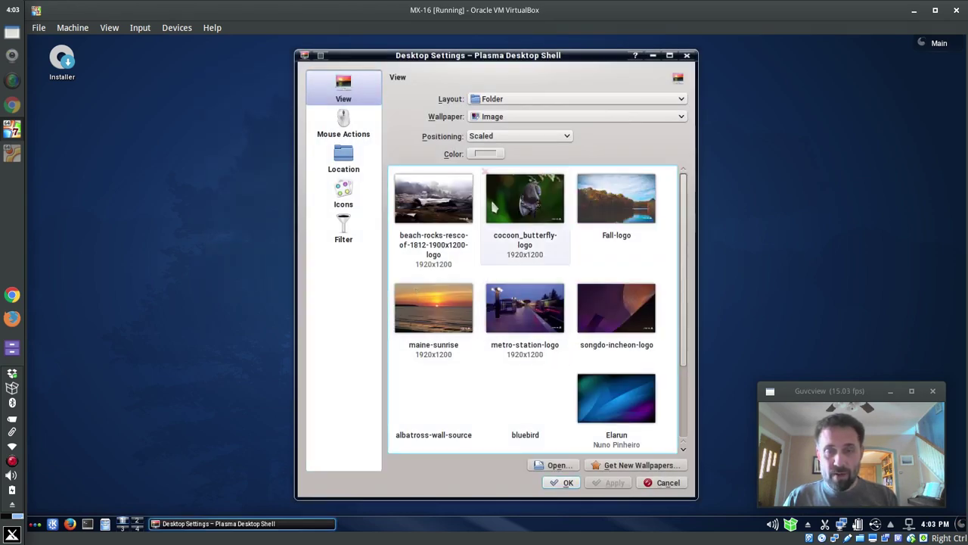
pyautogui.scroll(-2, 690, 268)
pyautogui.scroll(-3, 689, 268)
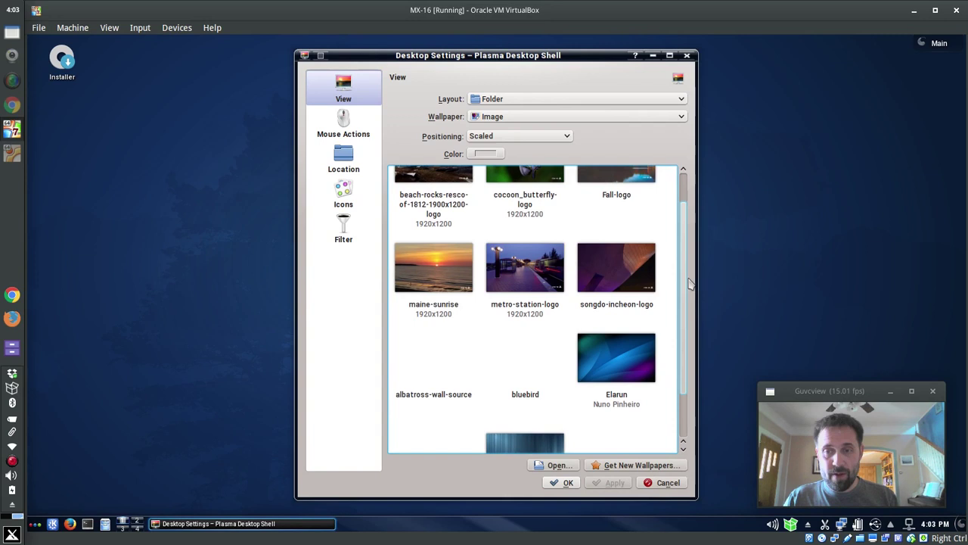
pyautogui.click(605, 319)
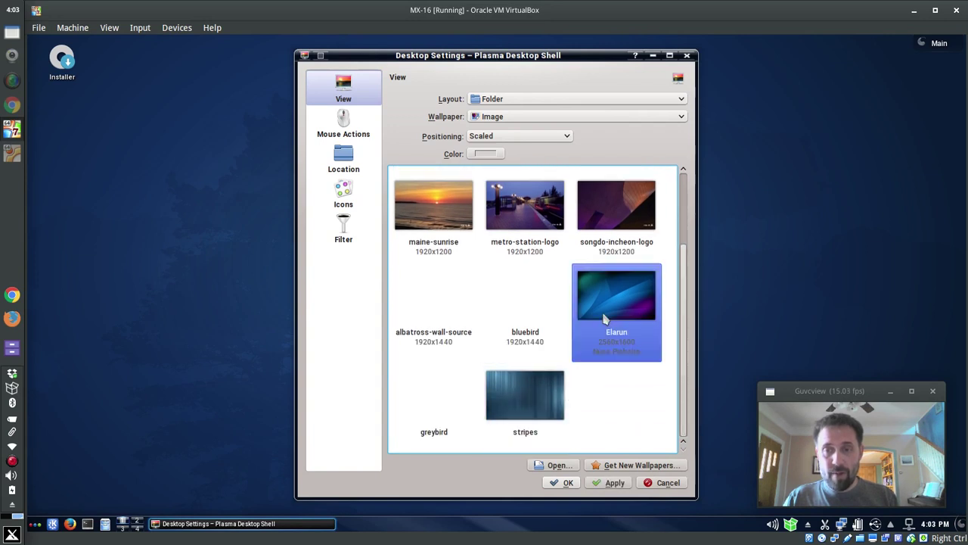
pyautogui.click(614, 483)
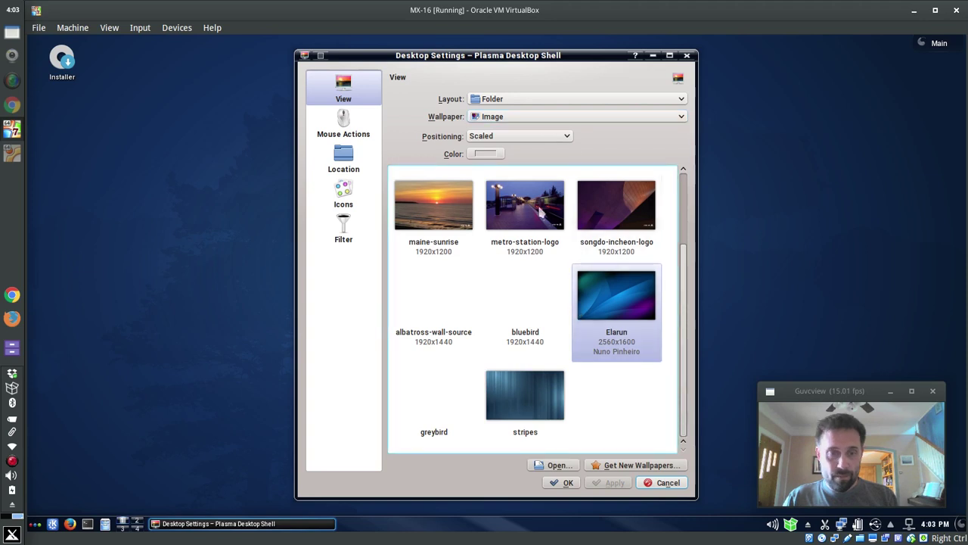
# Switch the desktop wallpaper to the metro-station-logo image.
pyautogui.click(600, 283)
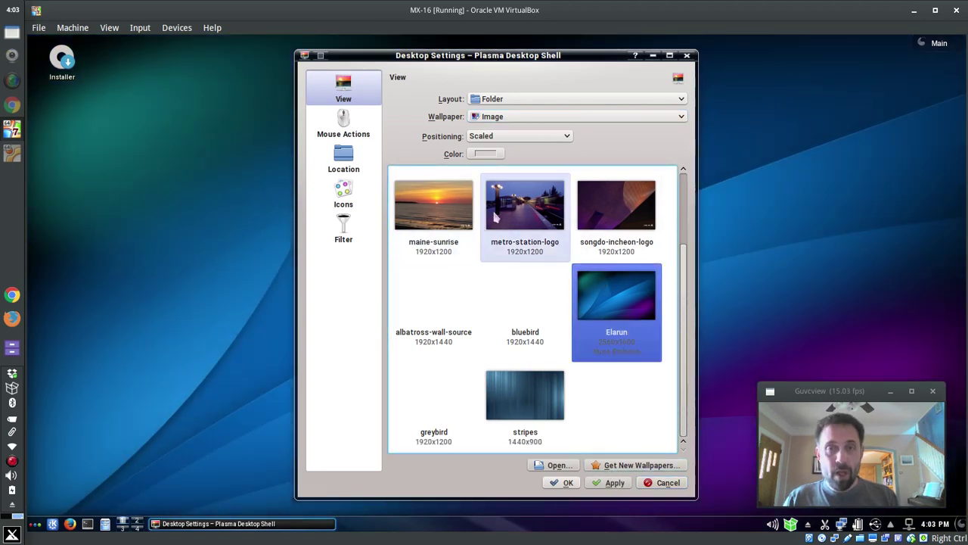
pyautogui.click(528, 217)
pyautogui.click(610, 487)
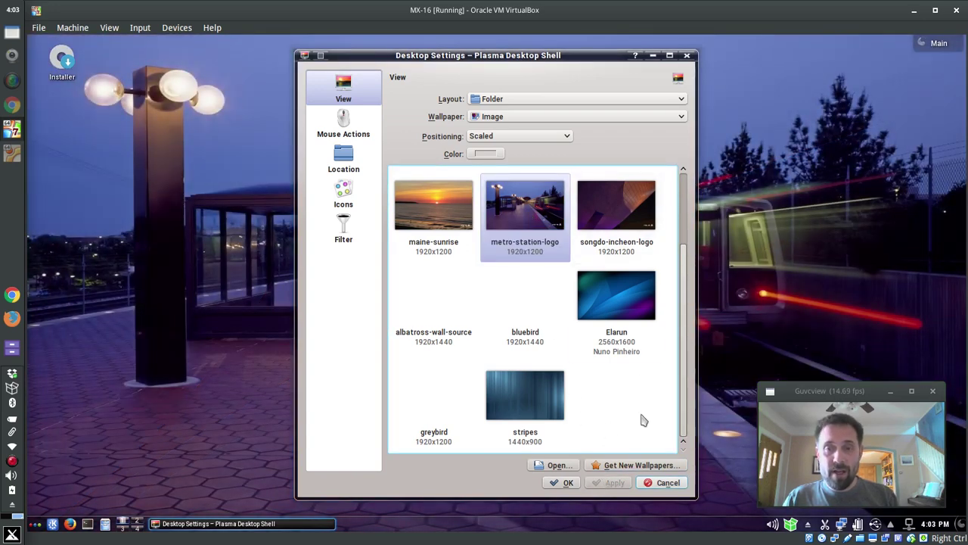
# Apply the cocoon_butterfly-logo wallpaper and minimize the Desktop Settings dialog.
pyautogui.scroll(1, 628, 363)
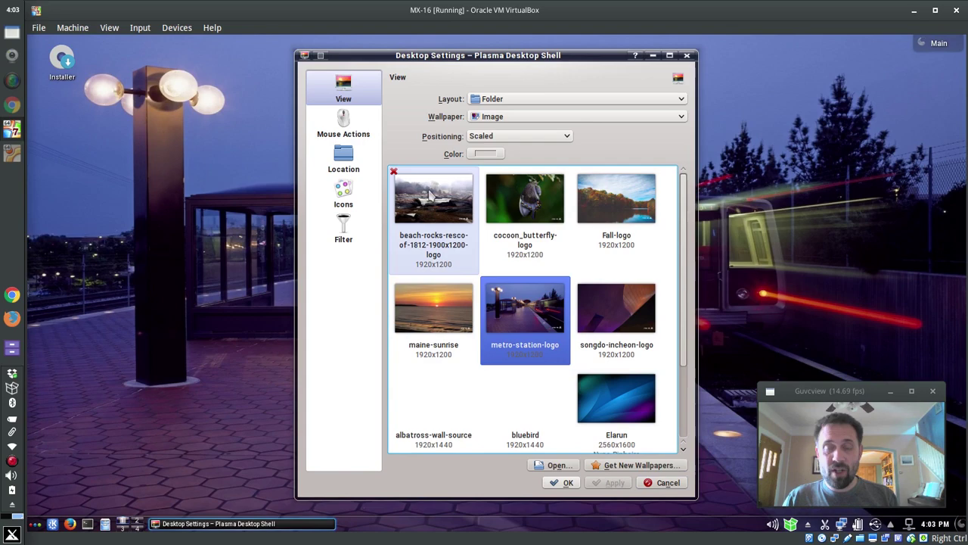
pyautogui.click(521, 205)
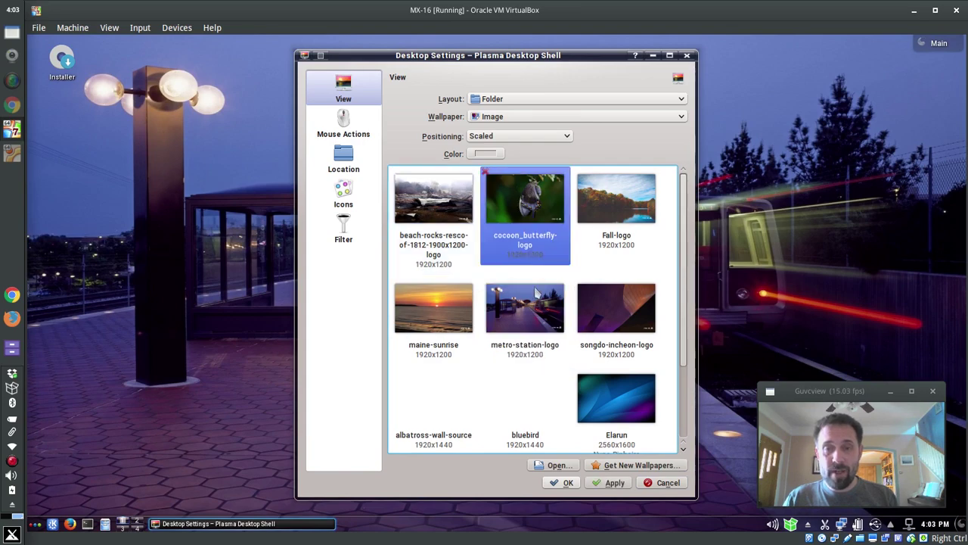
pyautogui.click(615, 484)
pyautogui.click(653, 55)
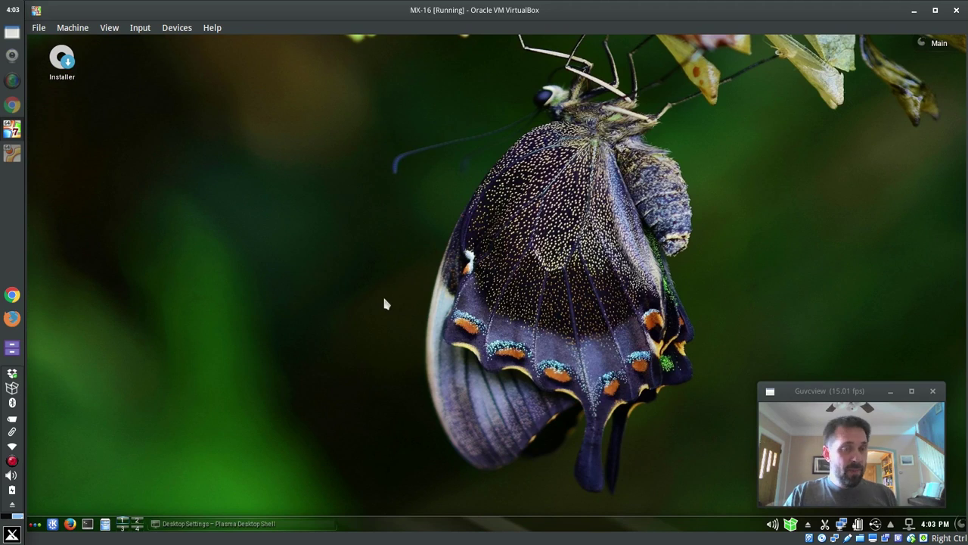
# Open the K launcher, past the activity manager, and view its Documents, Contacts and Applications sections.
pyautogui.click(50, 524)
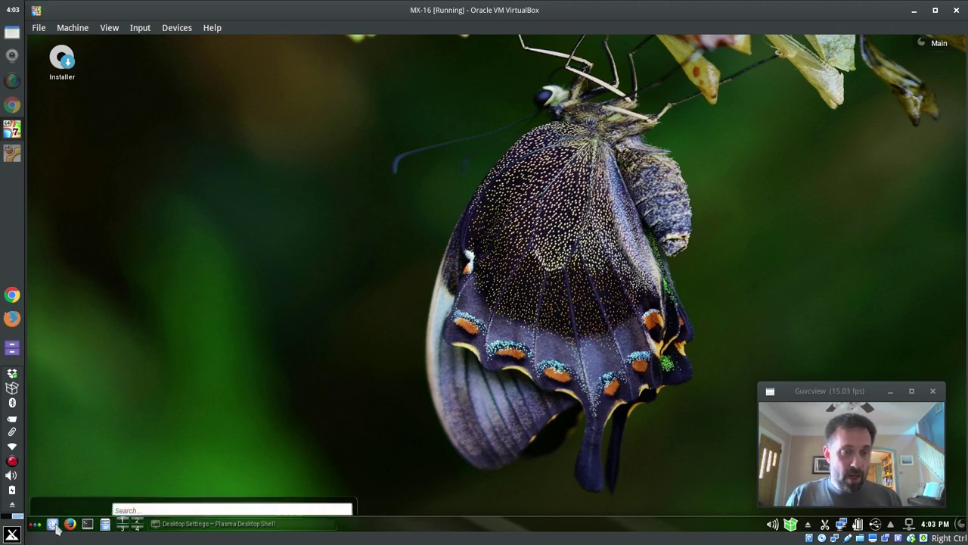
pyautogui.click(36, 524)
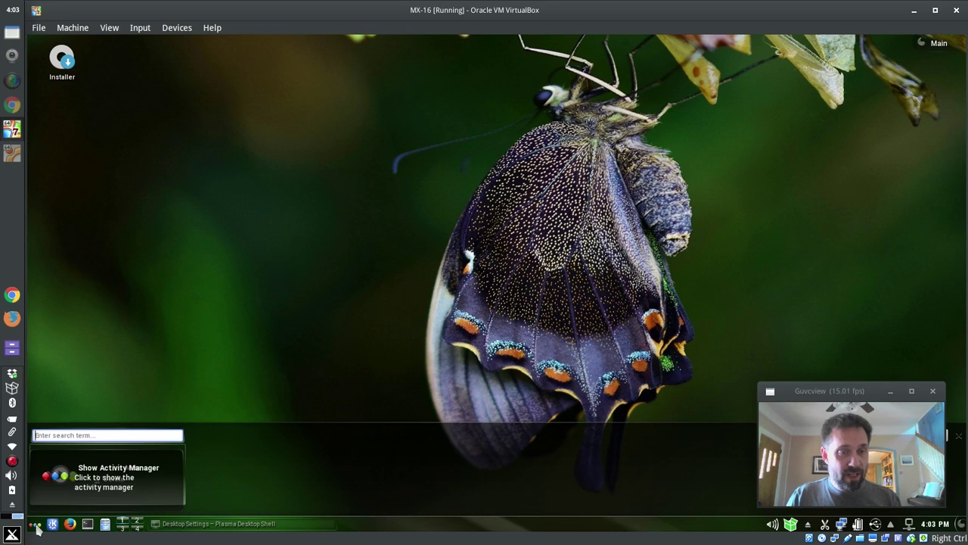
pyautogui.click(36, 526)
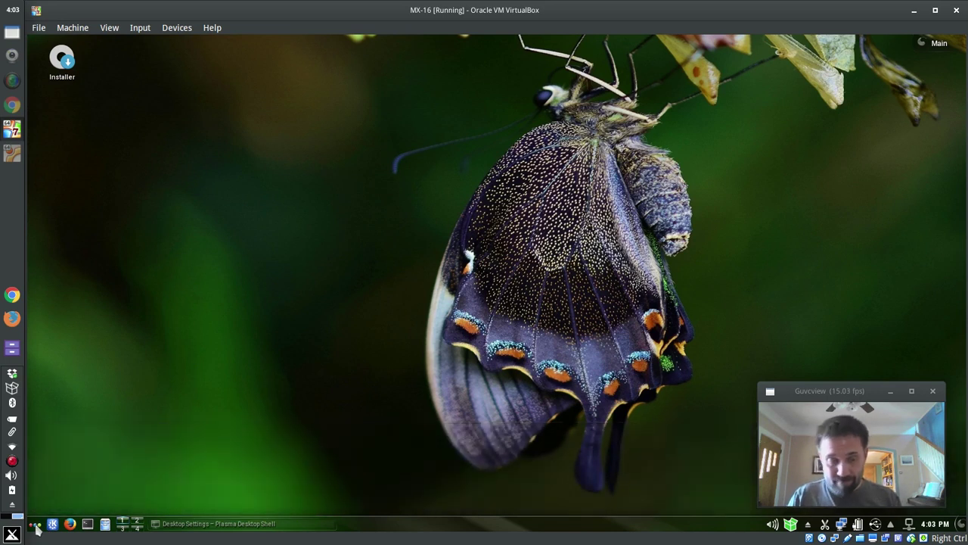
pyautogui.click(53, 524)
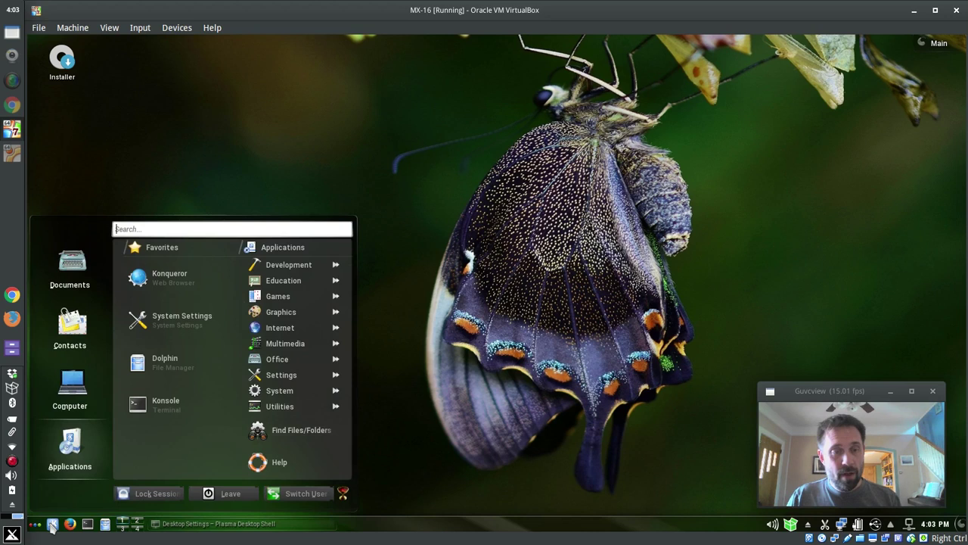
pyautogui.moveTo(70, 386)
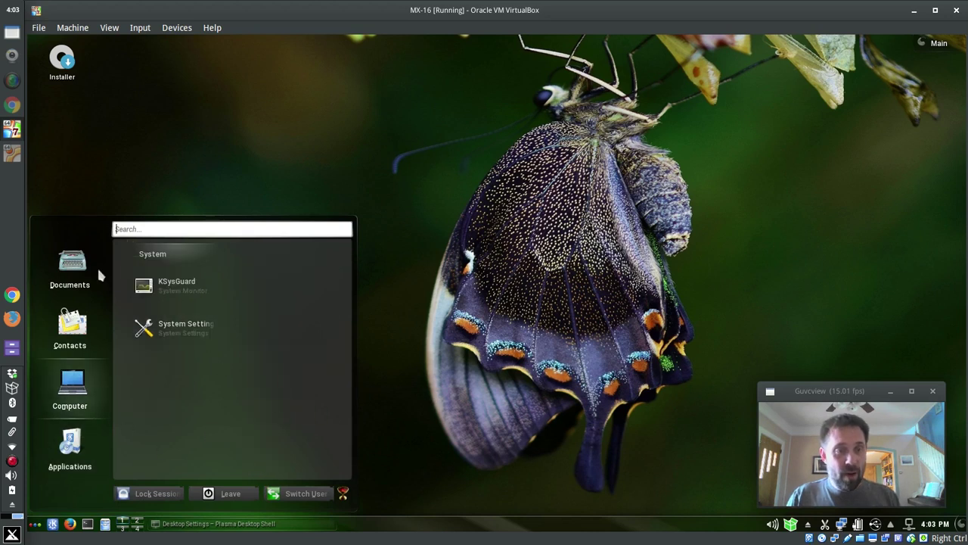
pyautogui.moveTo(76, 269)
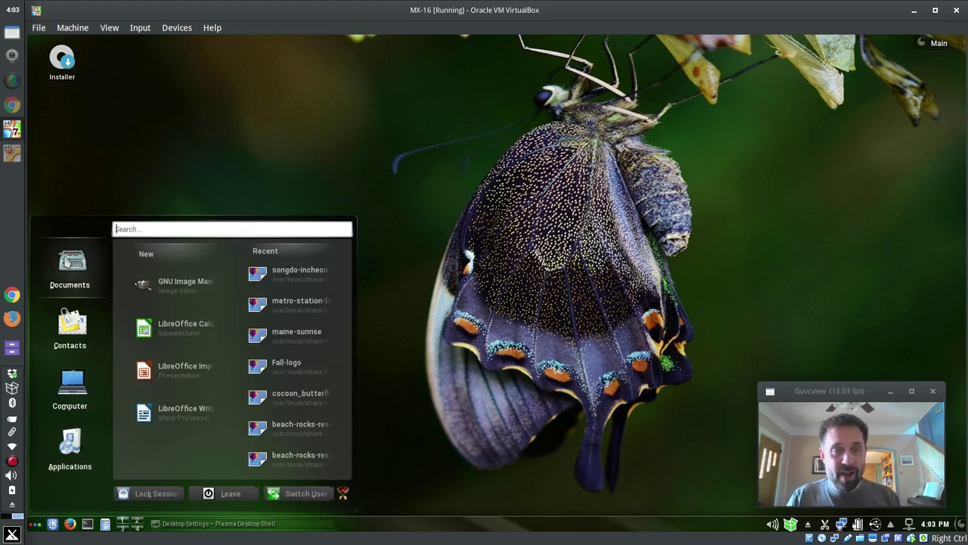
pyautogui.moveTo(86, 333)
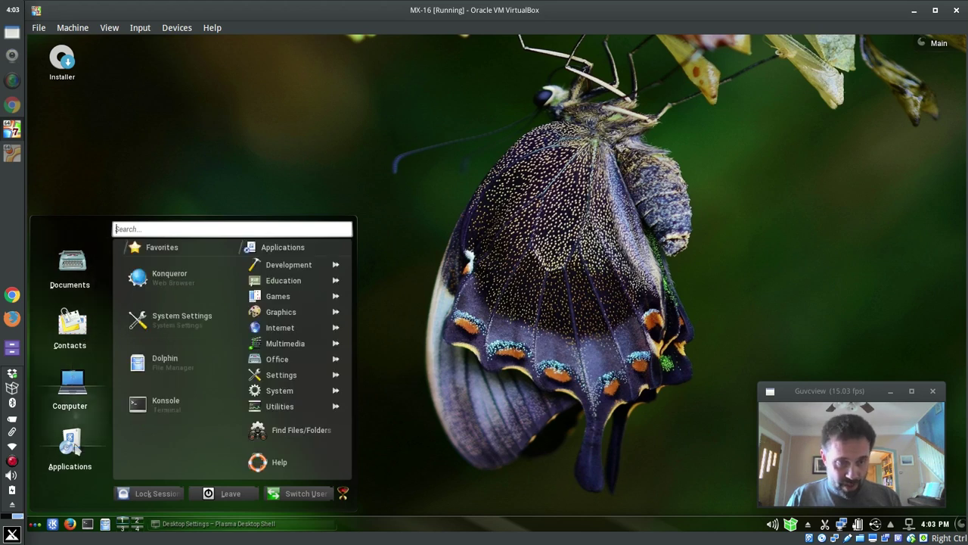
# Browse the Development, Education, Miscellaneous, Science, Games and Graphics application categories.
pyautogui.click(276, 265)
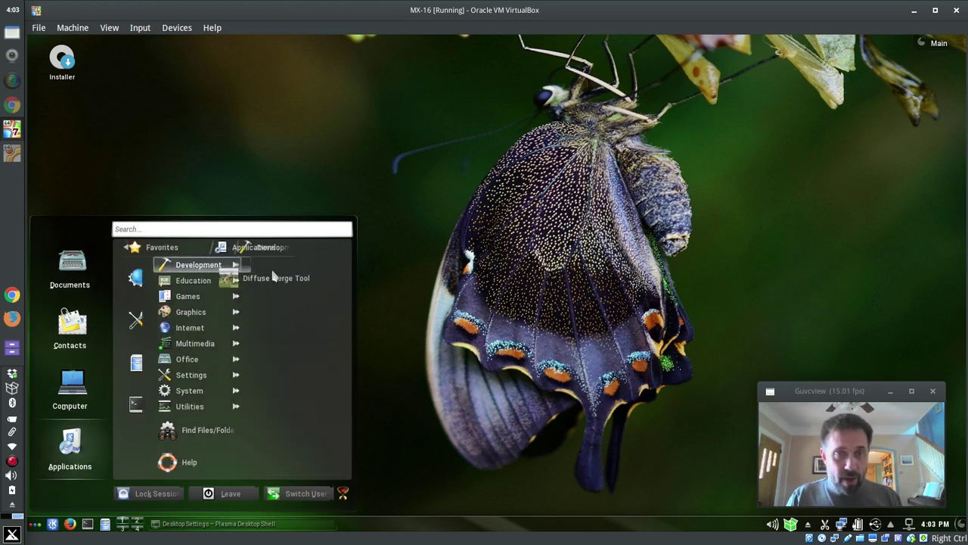
pyautogui.click(161, 285)
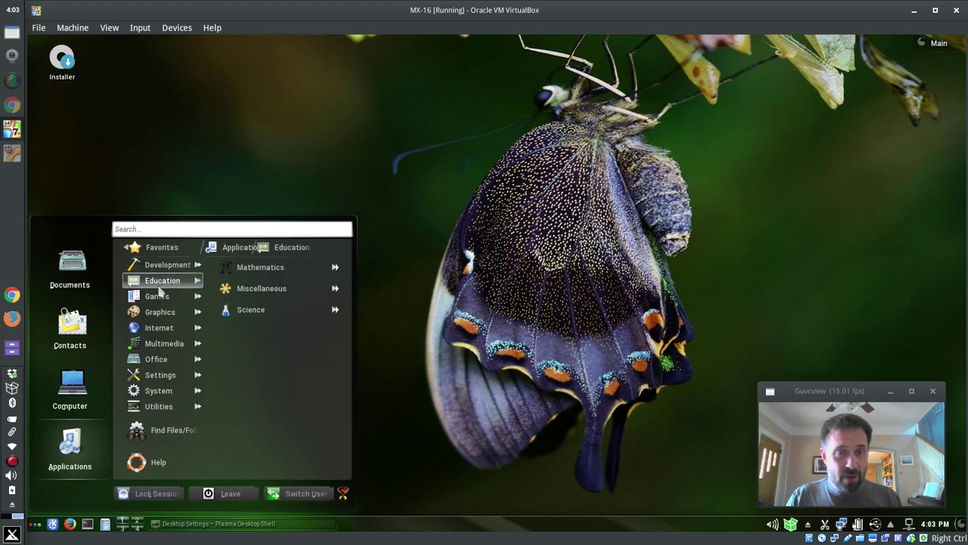
pyautogui.click(265, 290)
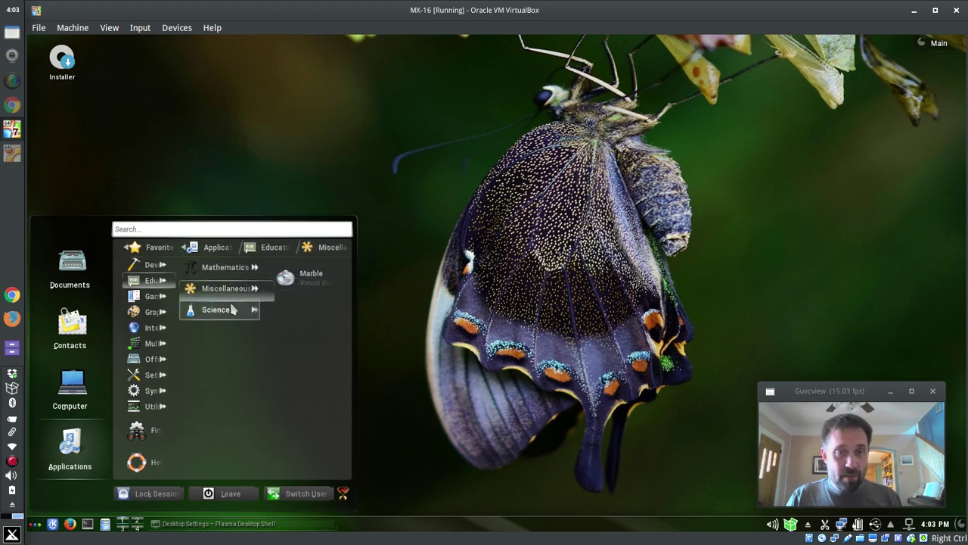
pyautogui.click(234, 310)
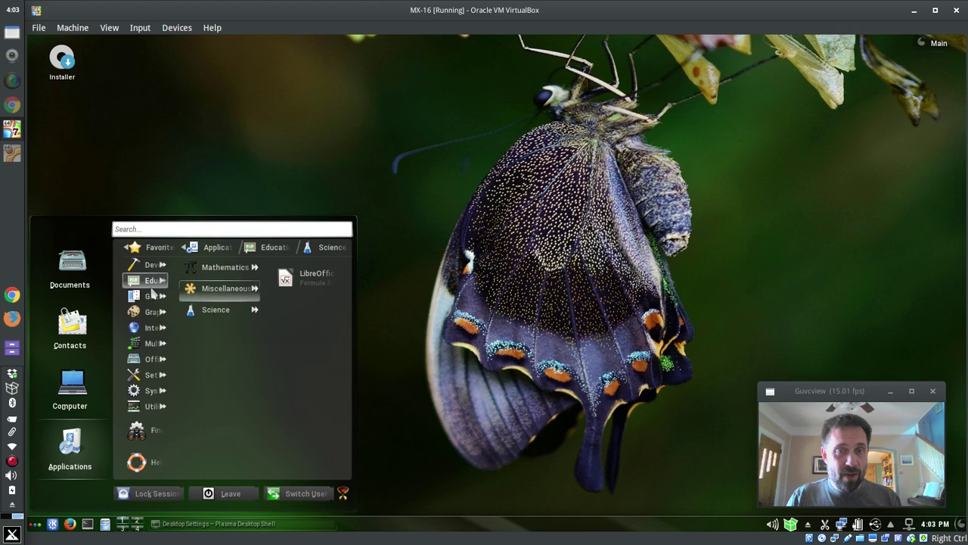
pyautogui.click(152, 295)
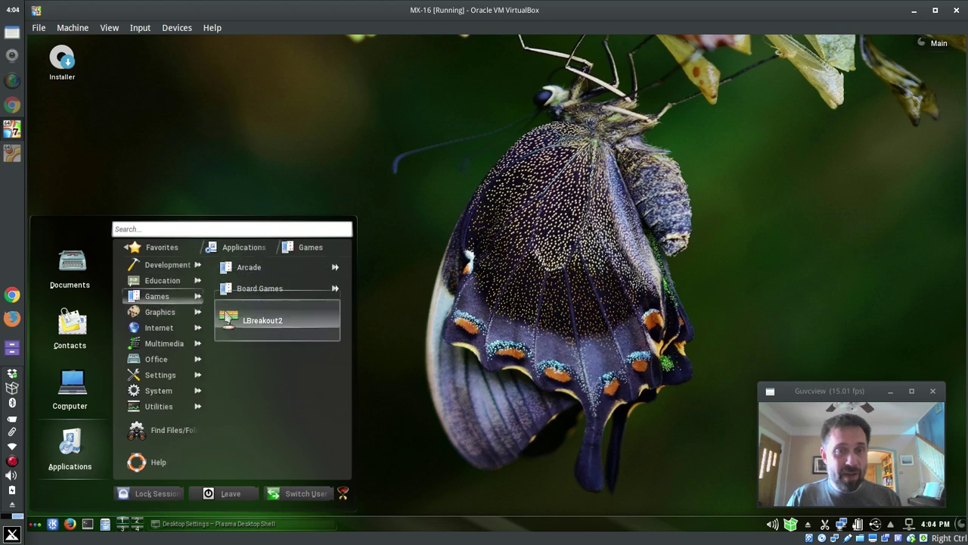
pyautogui.click(160, 312)
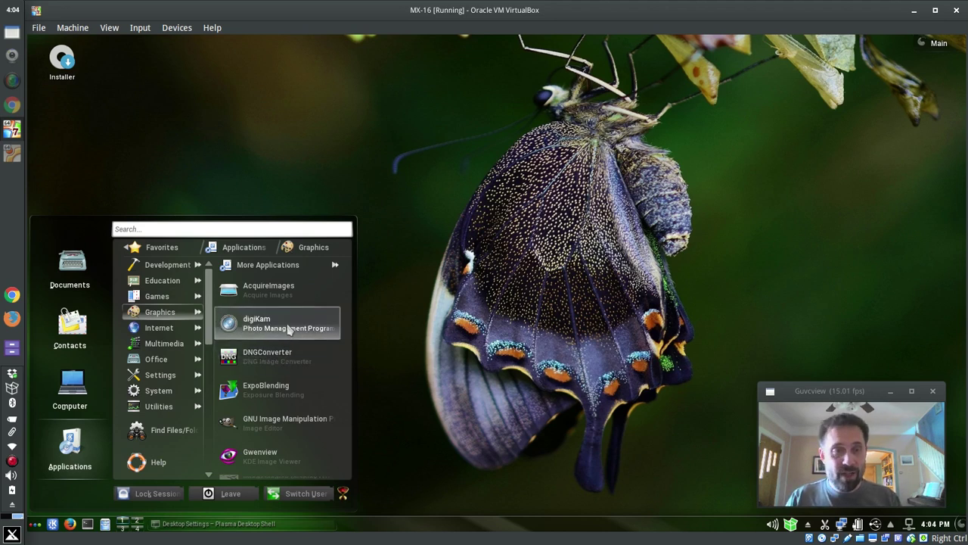
# Scroll through the Graphics apps, then view the Internet and Office categories.
pyautogui.scroll(-2, 311, 386)
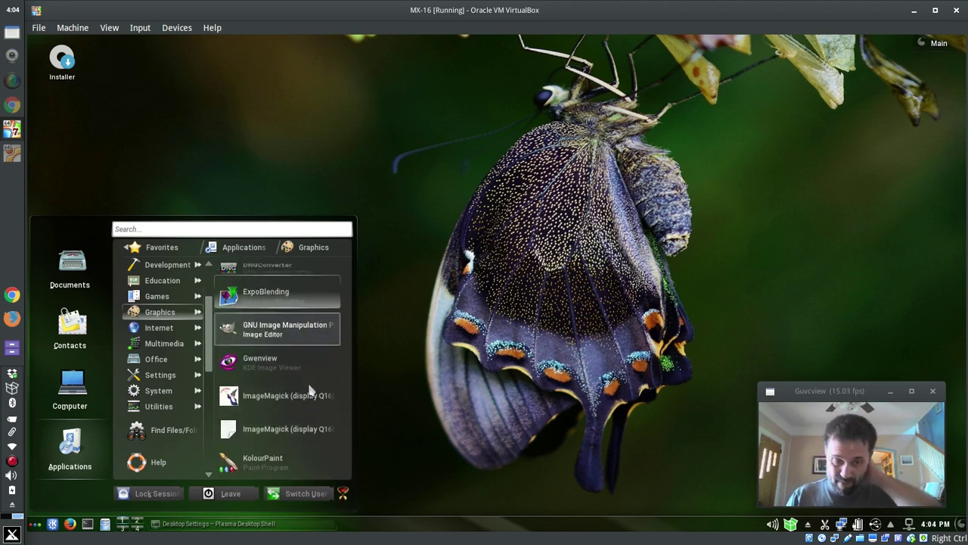
pyautogui.scroll(-5, 309, 389)
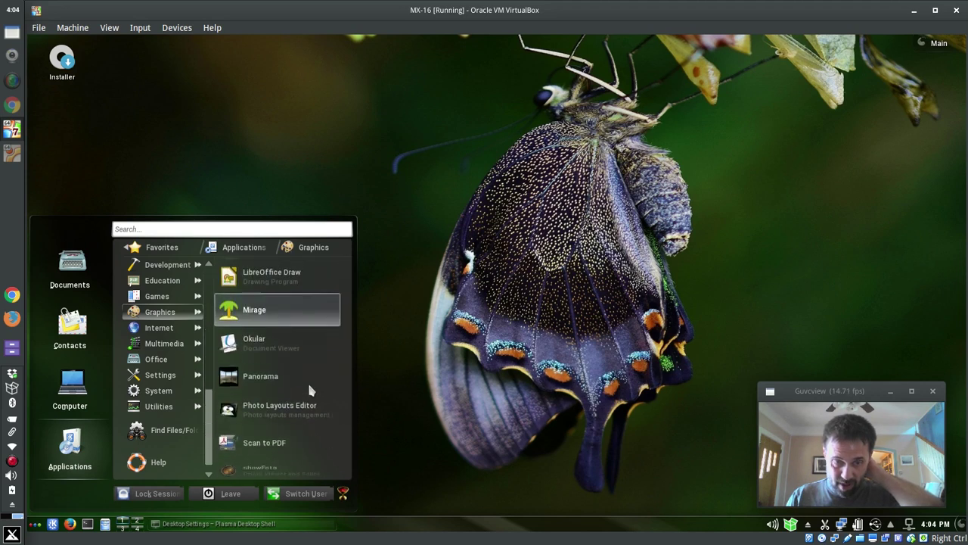
pyautogui.scroll(-1, 309, 390)
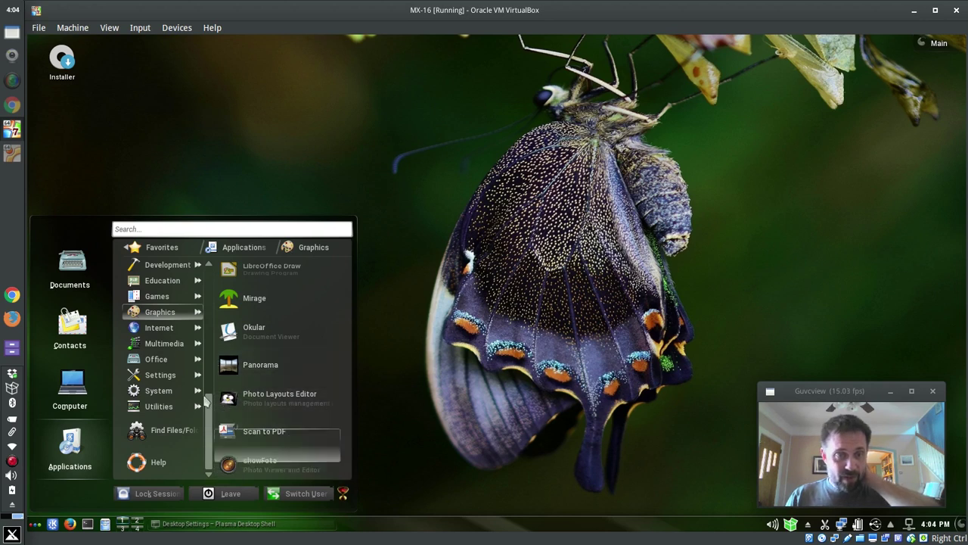
pyautogui.click(174, 333)
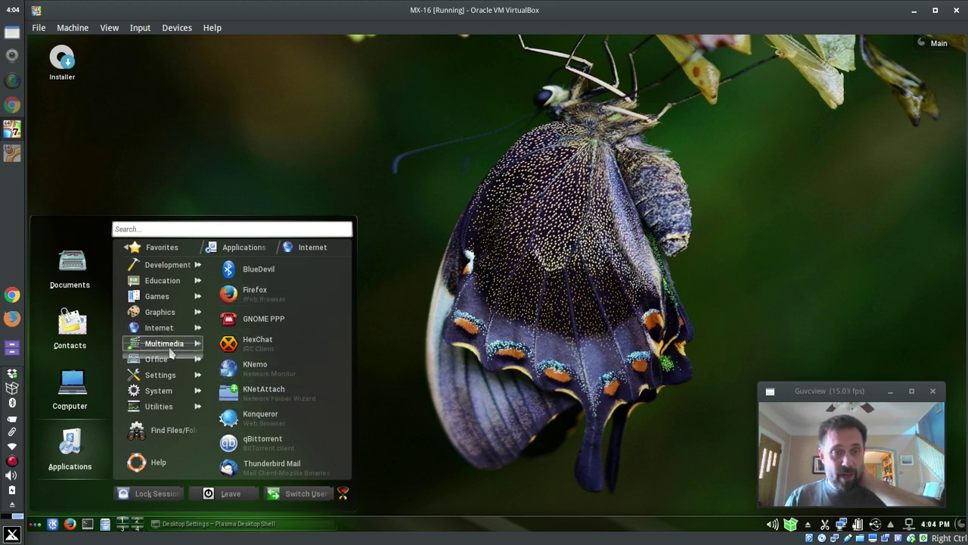
pyautogui.moveTo(170, 364)
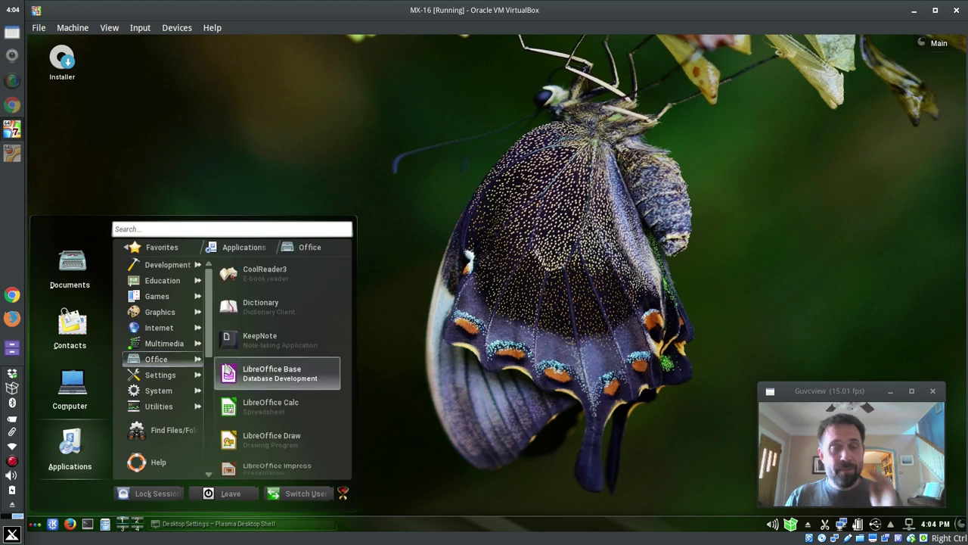
pyautogui.scroll(-4, 257, 378)
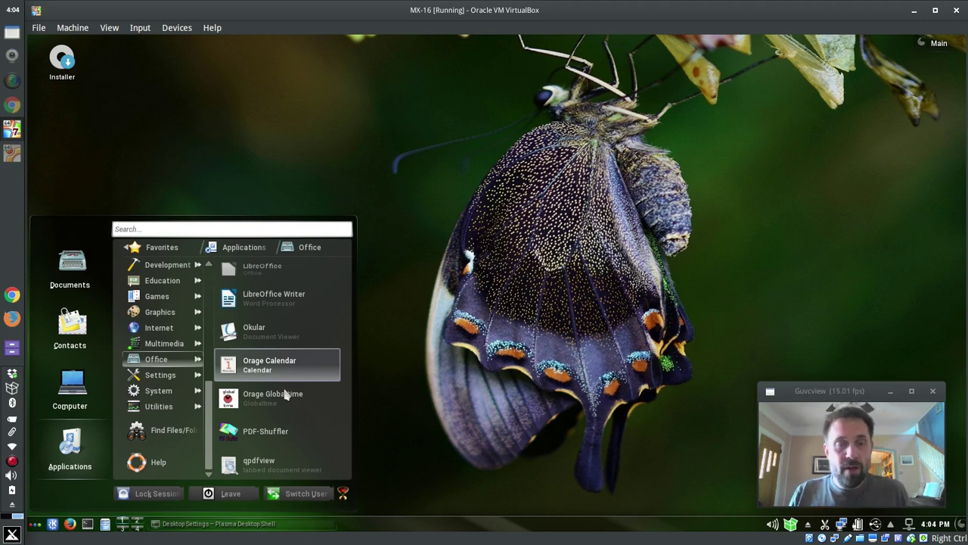
# Show the Settings category and scroll down to MX Tools.
pyautogui.click(193, 374)
pyautogui.scroll(-3, 282, 345)
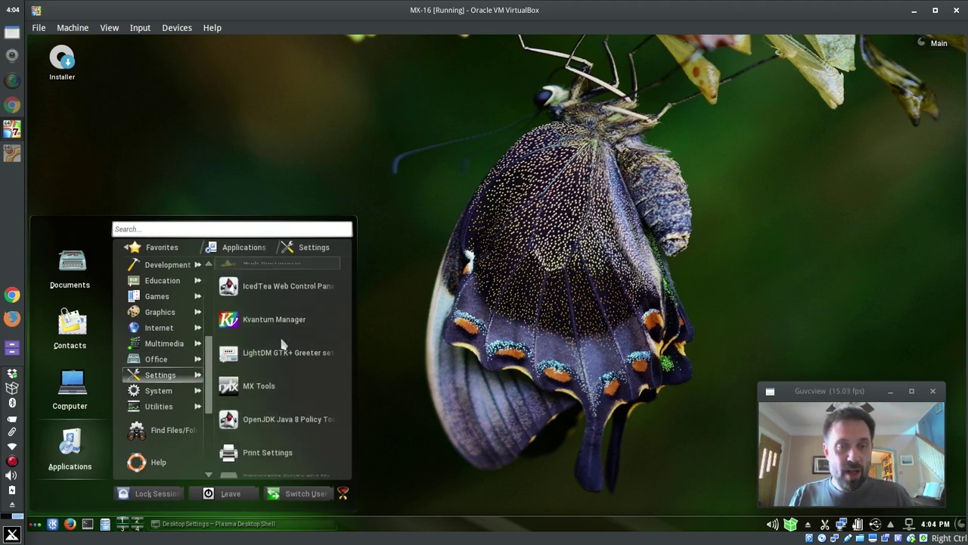
pyautogui.scroll(-2, 279, 334)
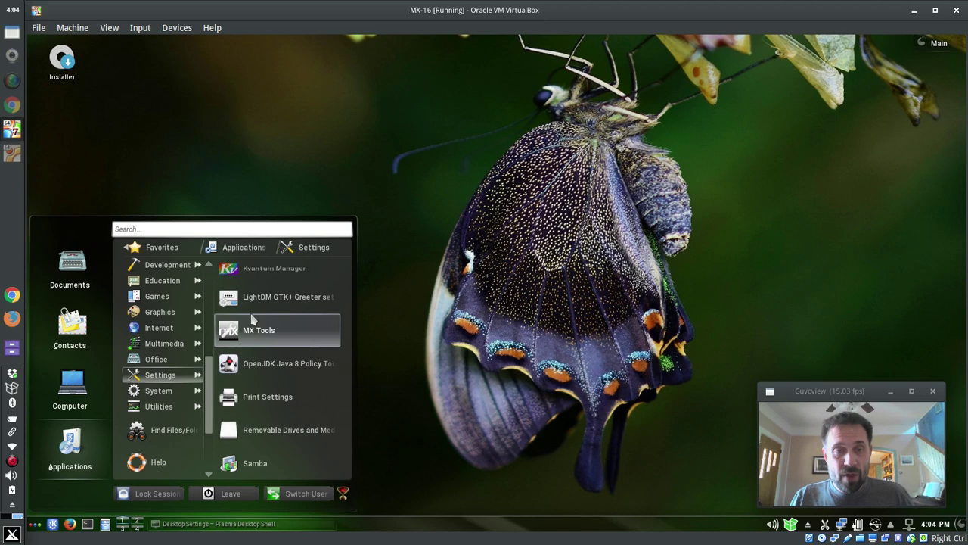
# Launch MX Tools from the Settings list and start its Default Look tool.
pyautogui.click(256, 342)
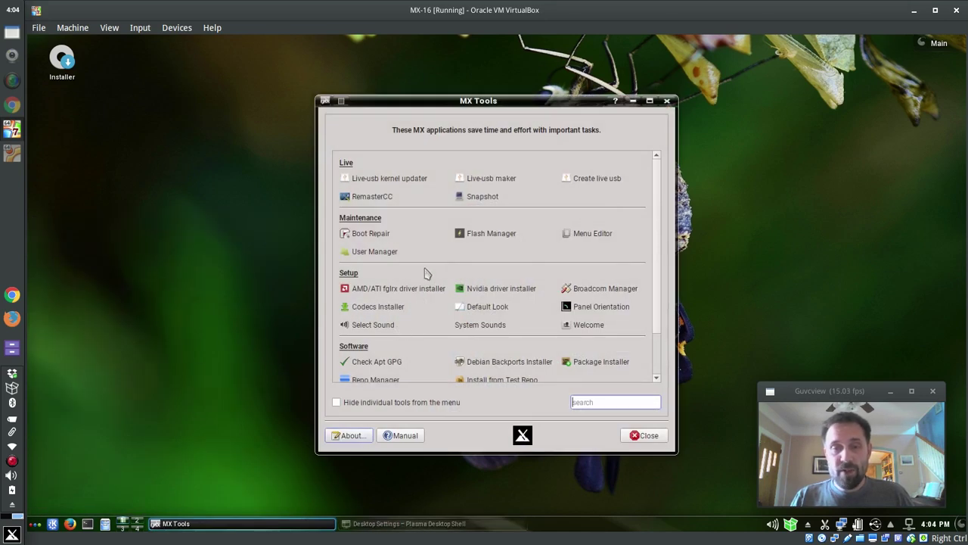
pyautogui.scroll(-3, 426, 274)
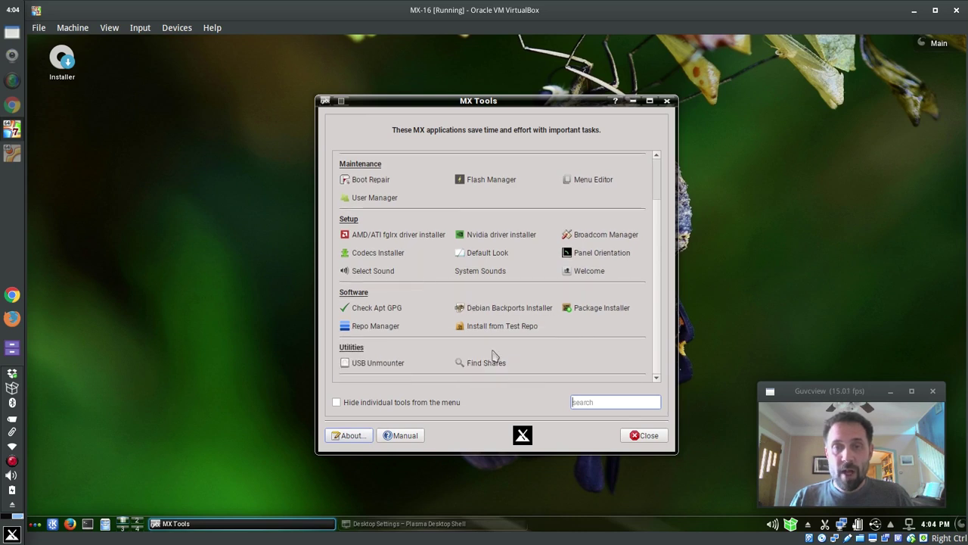
pyautogui.click(482, 260)
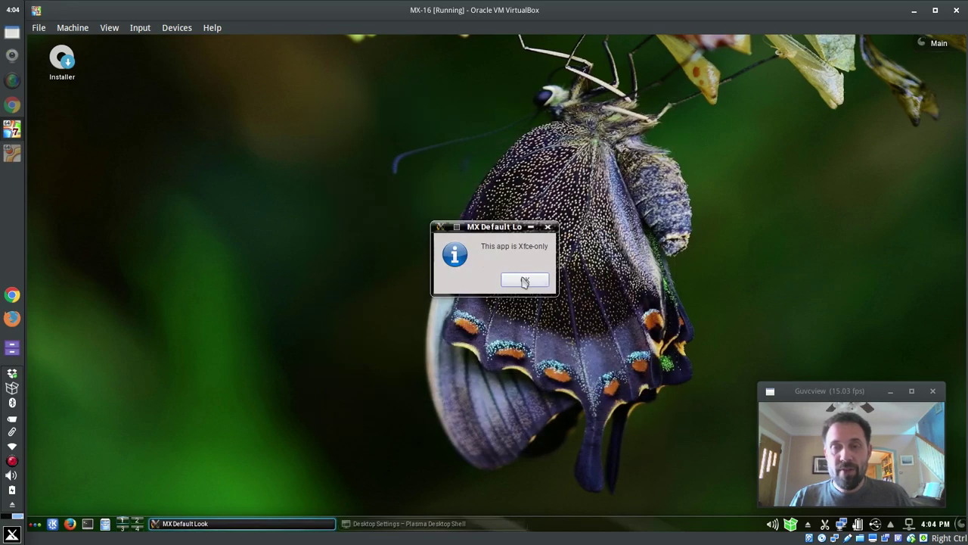
# Dismiss the Xfce-only warning and close MX Default Look.
pyautogui.click(524, 281)
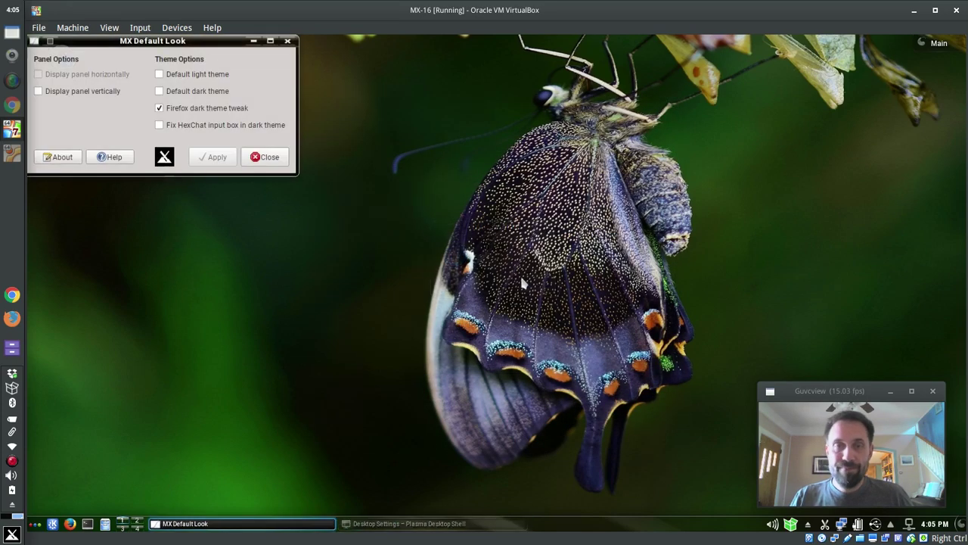
pyautogui.click(266, 158)
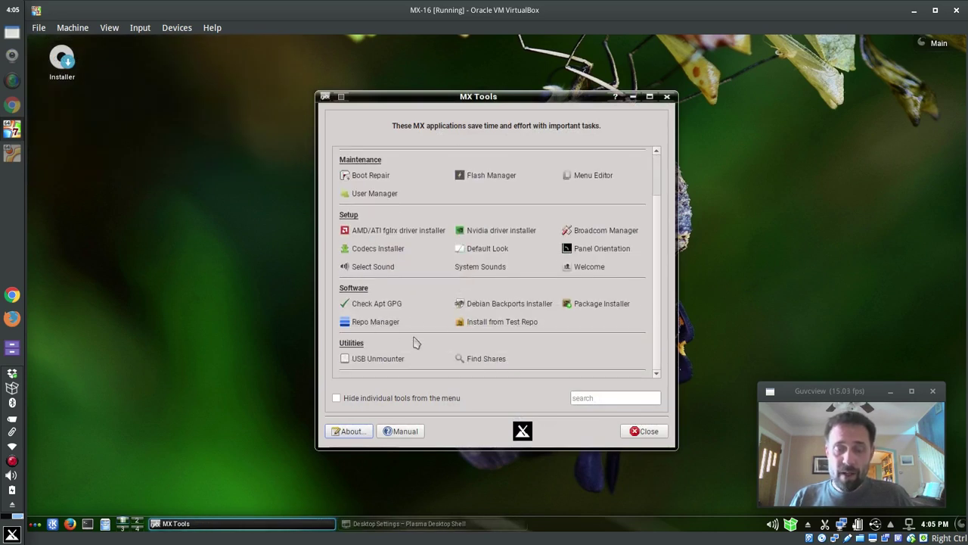
# Scroll through the Live, Maintenance, Setup, Software and Utilities tools, then close MX Tools.
pyautogui.scroll(1, 528, 330)
pyautogui.scroll(2, 529, 329)
pyautogui.scroll(-3, 528, 329)
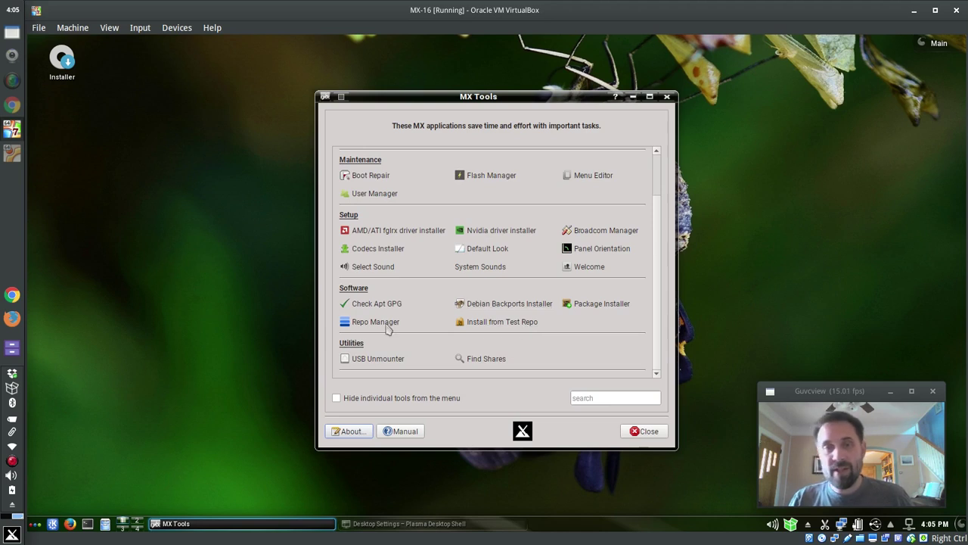
pyautogui.scroll(3, 388, 330)
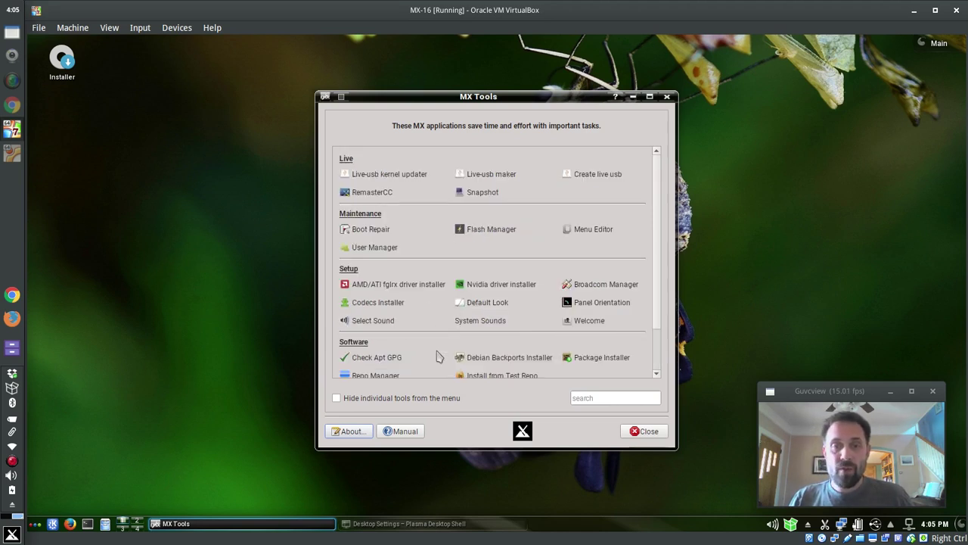
pyautogui.scroll(-3, 438, 356)
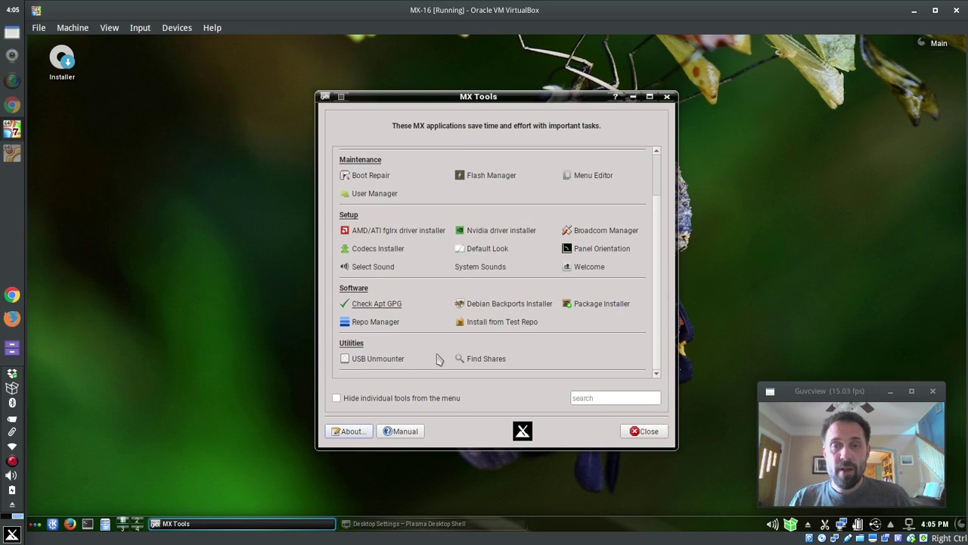
pyautogui.scroll(2, 437, 359)
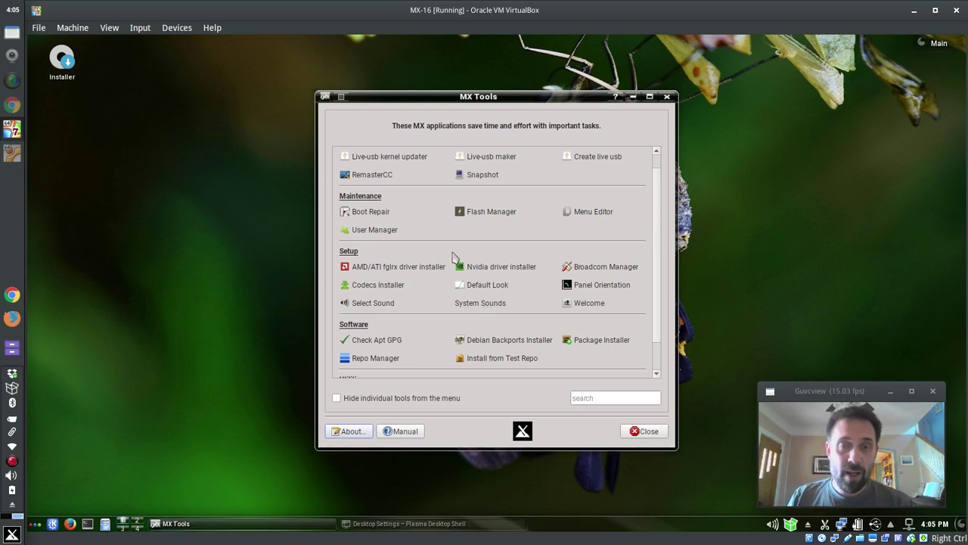
pyautogui.scroll(-1, 447, 246)
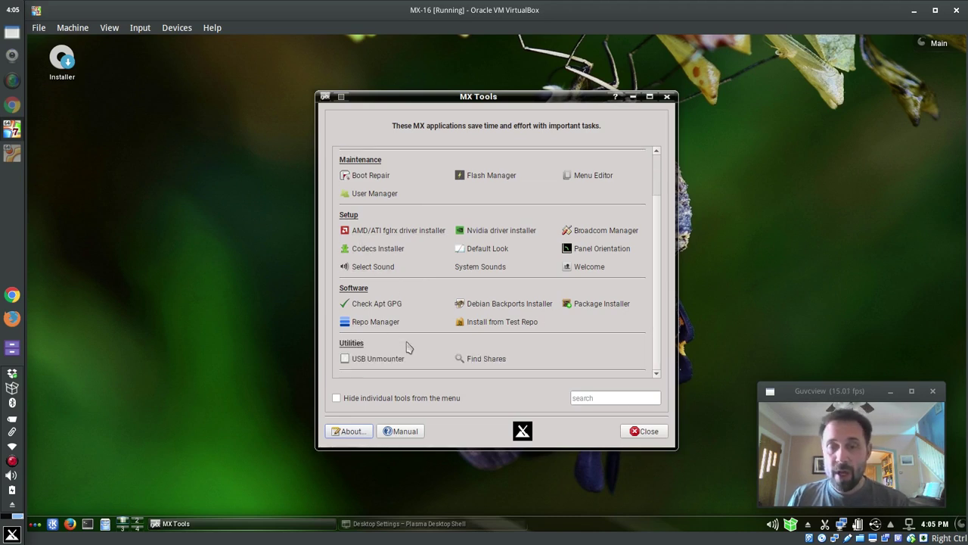
pyautogui.scroll(3, 452, 369)
pyautogui.click(644, 431)
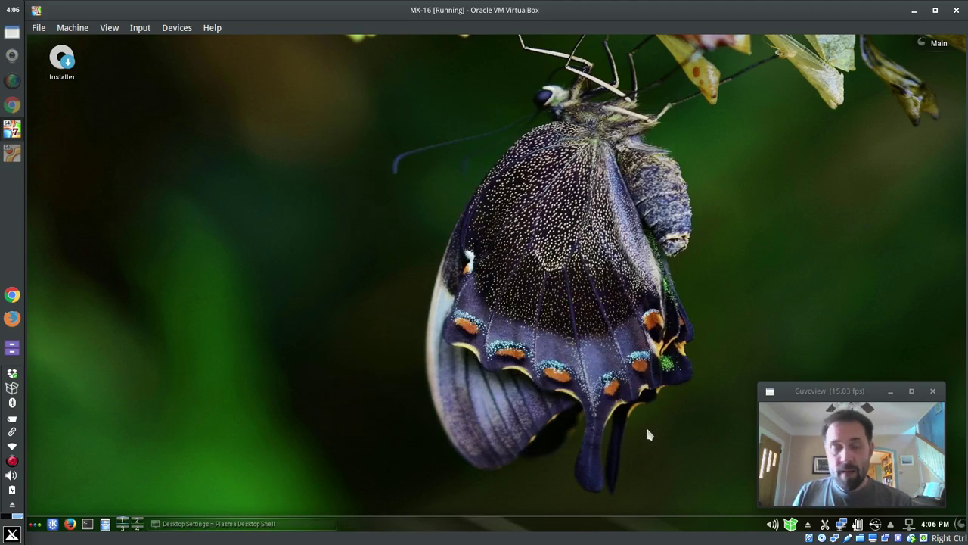
# Restore the minimized Desktop Settings dialog and close it with OK, keeping the butterfly wallpaper.
pyautogui.click(190, 524)
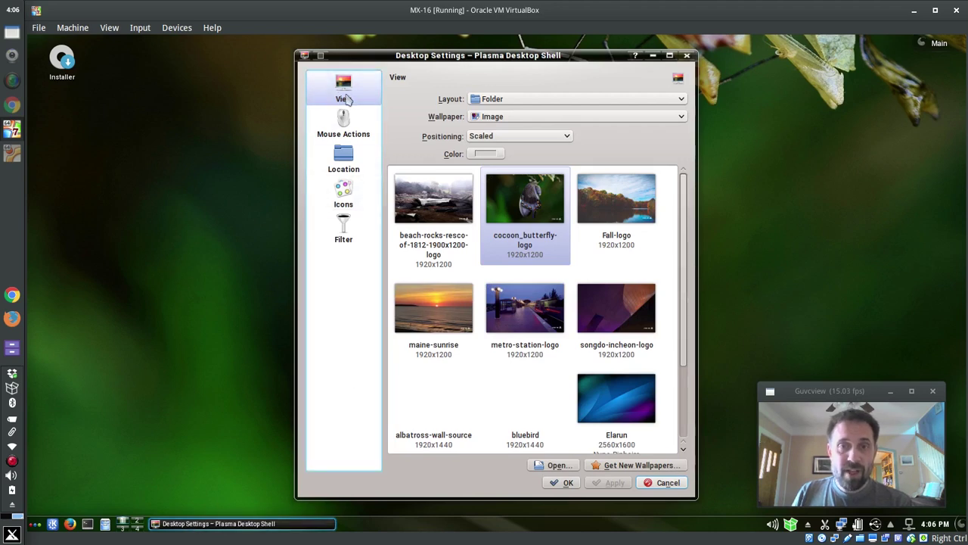
pyautogui.click(687, 56)
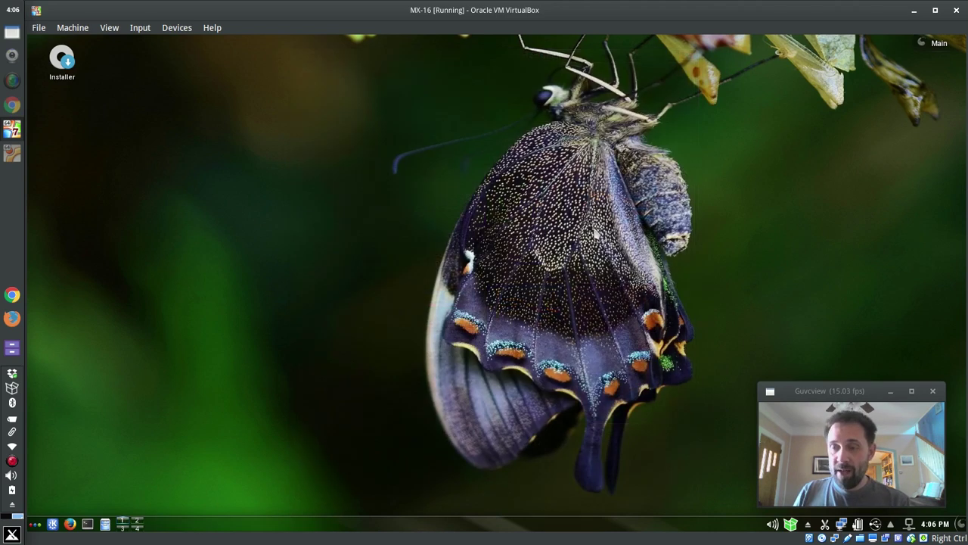